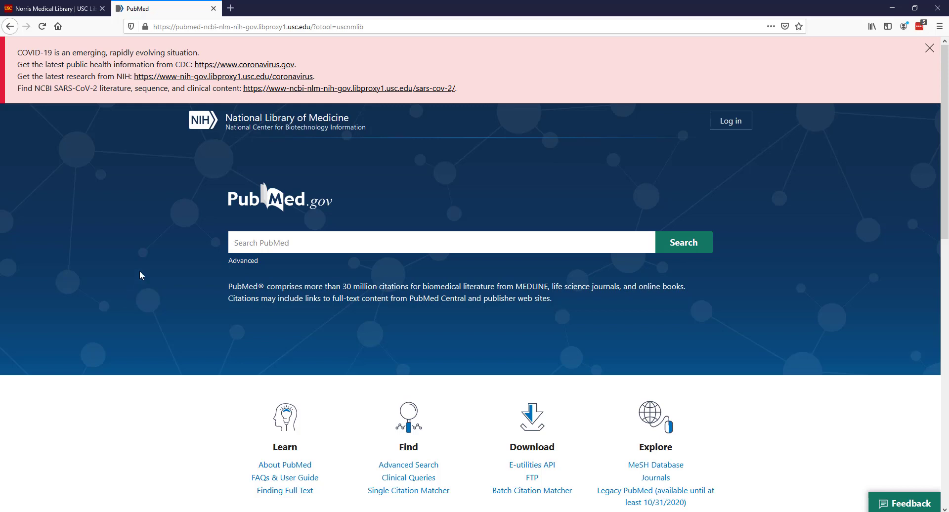
Search PubMed for farts and check the alternative spelling suggested above the results.
{"action": "left_click", "coordinate": [252, 243]}
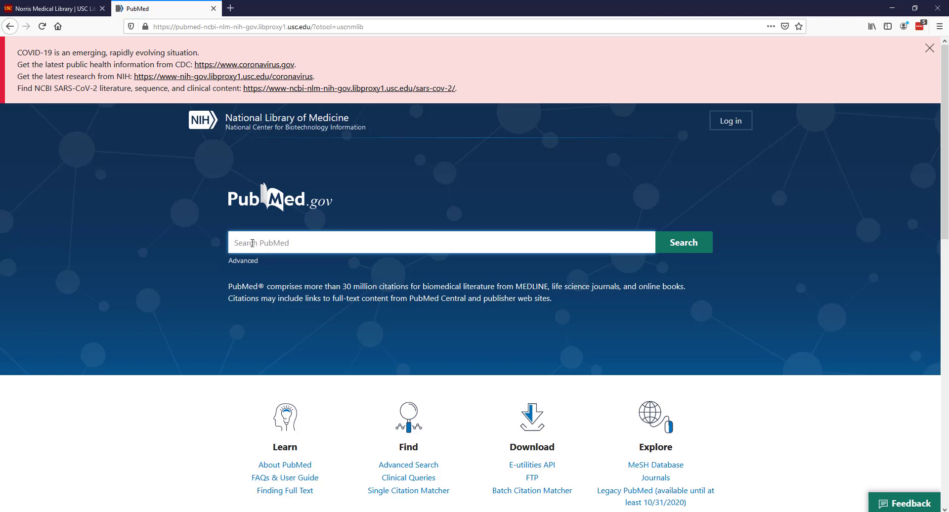
{"action": "type", "text": "farts"}
{"action": "key", "text": "Return"}
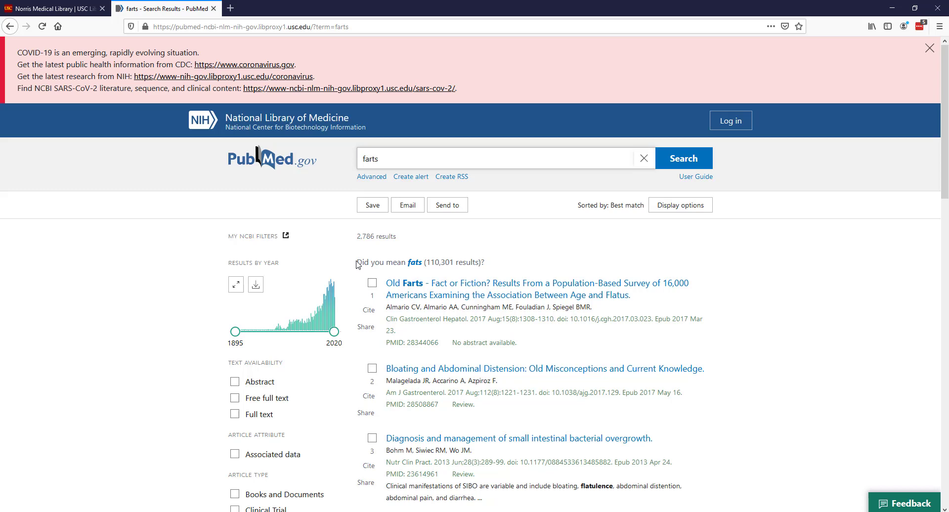
{"action": "left_click_drag", "start_coordinate": [357, 264], "coordinate": [424, 267]}
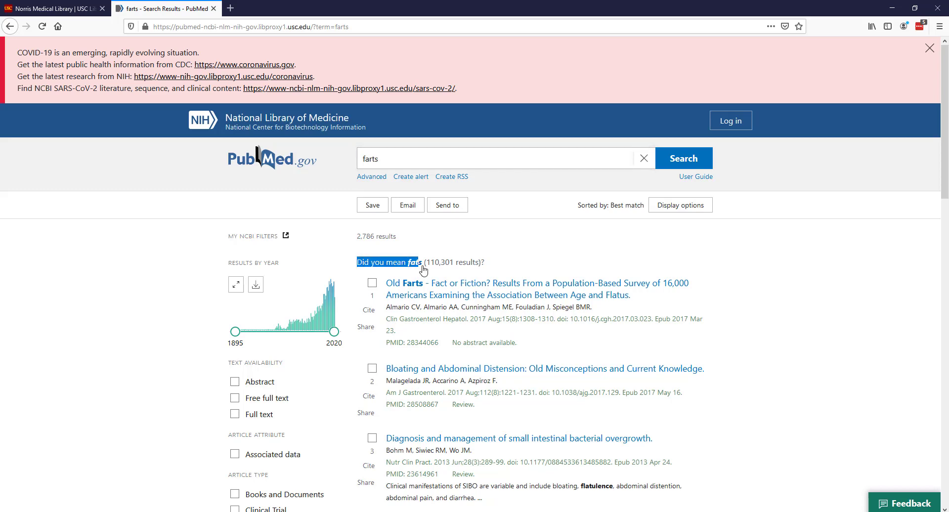
{"action": "left_click", "coordinate": [559, 257]}
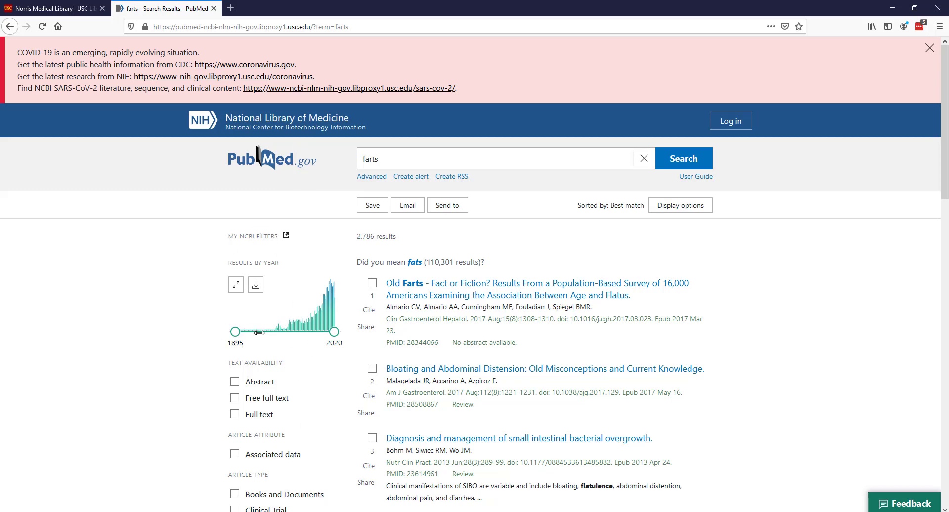
Filter the results by the Randomized Controlled Trial article type and browse the filtered list.
{"action": "mouse_move", "coordinate": [281, 330]}
{"action": "scroll", "coordinate": [236, 334], "scroll_direction": "down", "scroll_amount": 4}
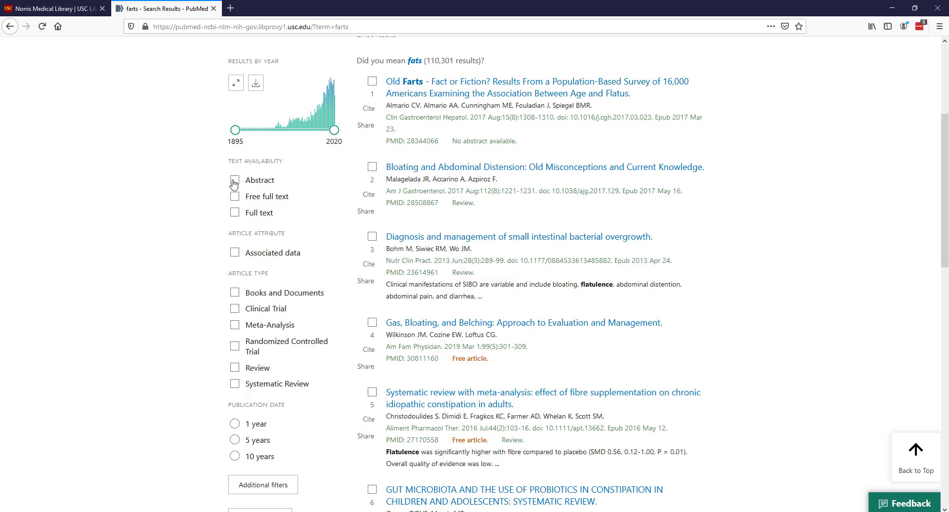
{"action": "scroll", "coordinate": [217, 273], "scroll_direction": "down", "scroll_amount": 3}
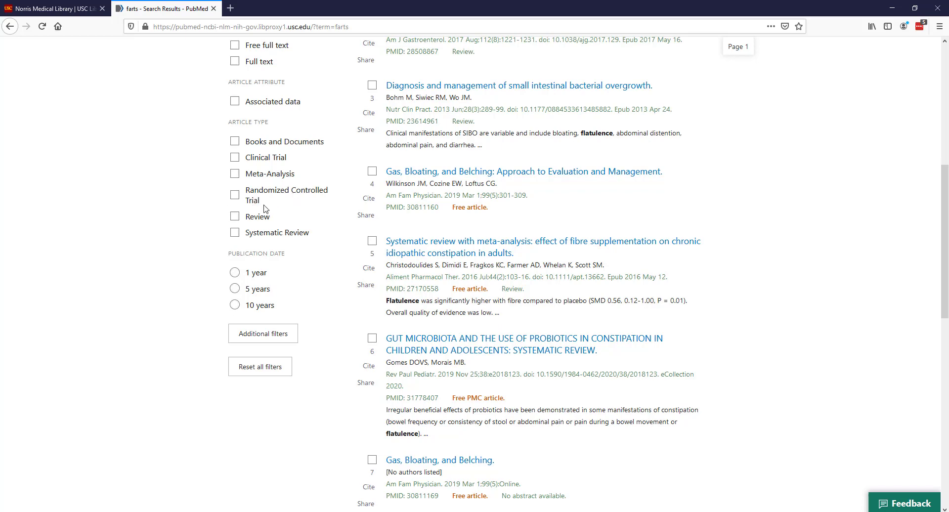
{"action": "left_click", "coordinate": [236, 196]}
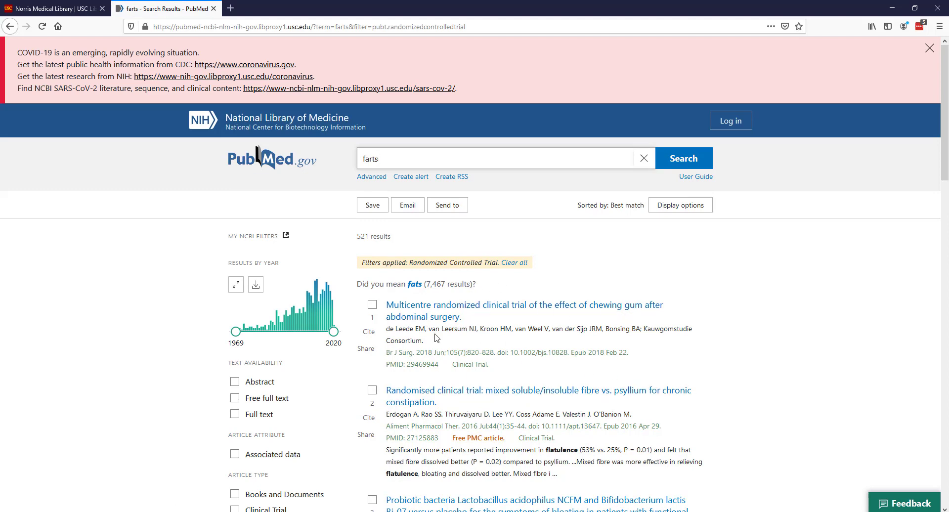
{"action": "scroll", "coordinate": [436, 338], "scroll_direction": "down", "scroll_amount": 3}
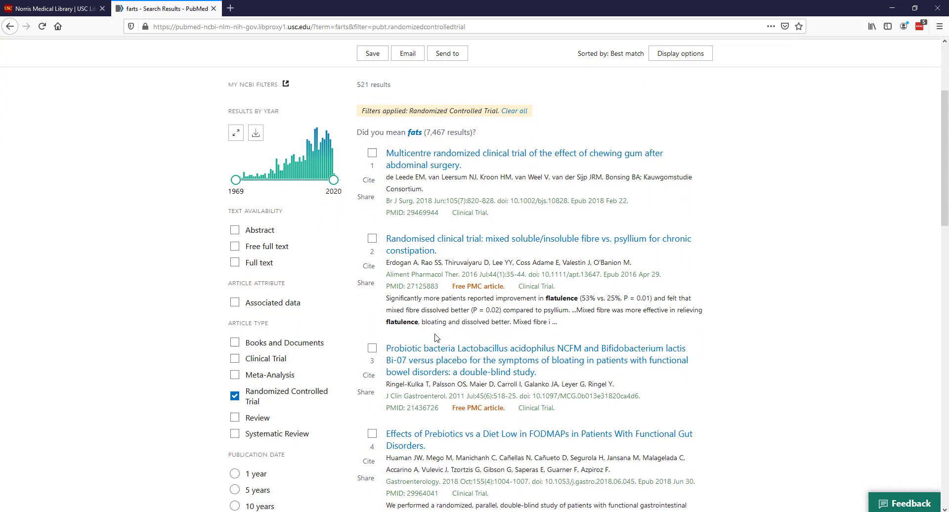
{"action": "scroll", "coordinate": [437, 338], "scroll_direction": "down", "scroll_amount": 2}
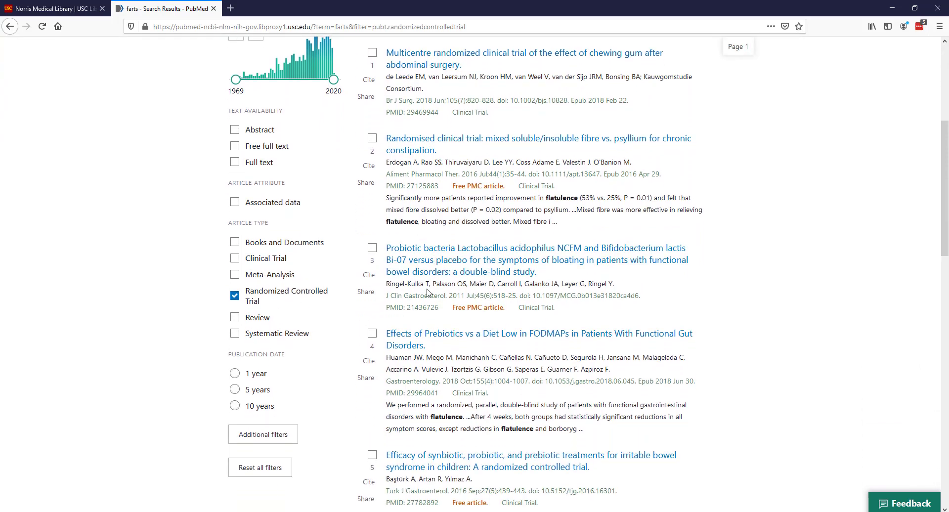
{"action": "scroll", "coordinate": [428, 292], "scroll_direction": "up", "scroll_amount": 2}
{"action": "scroll", "coordinate": [428, 290], "scroll_direction": "down", "scroll_amount": 1}
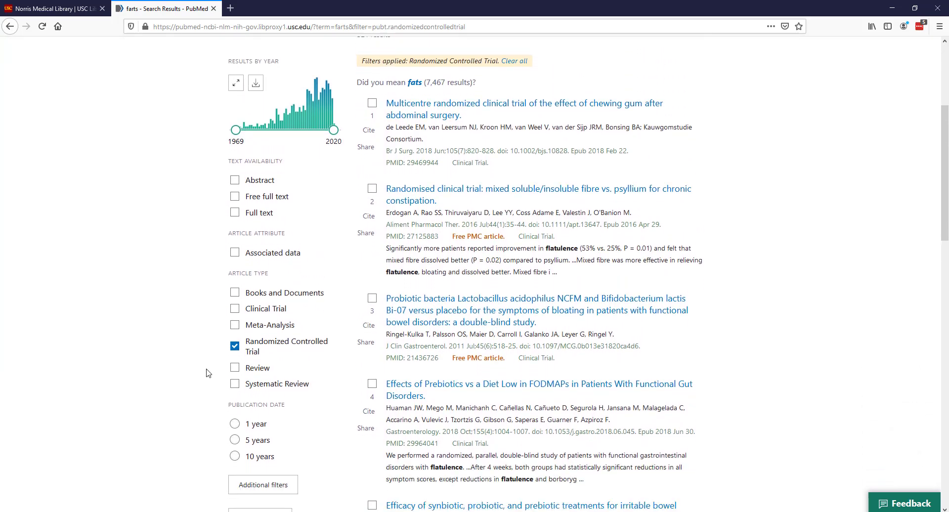
Remove the Randomized Controlled Trial filter from the search results.
{"action": "left_click", "coordinate": [235, 346]}
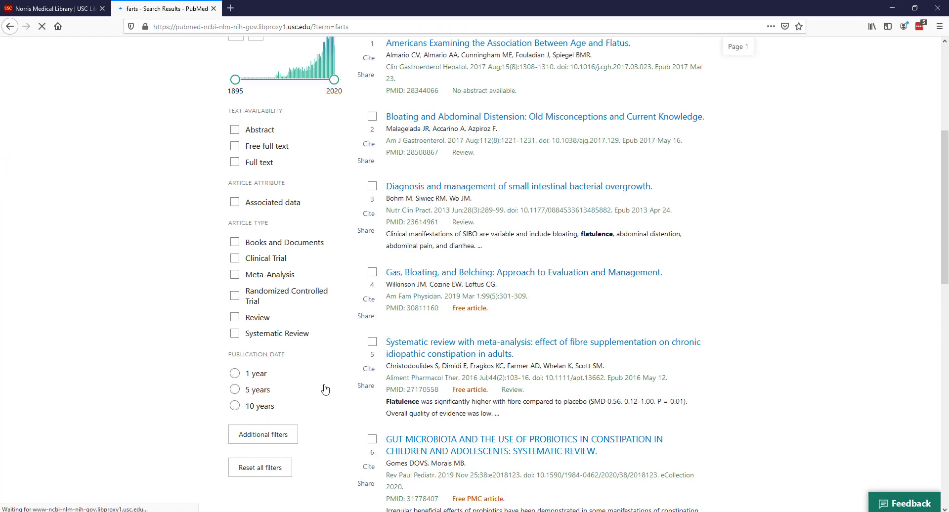
{"action": "scroll", "coordinate": [297, 369], "scroll_direction": "down", "scroll_amount": 2}
{"action": "scroll", "coordinate": [296, 369], "scroll_direction": "down", "scroll_amount": 3}
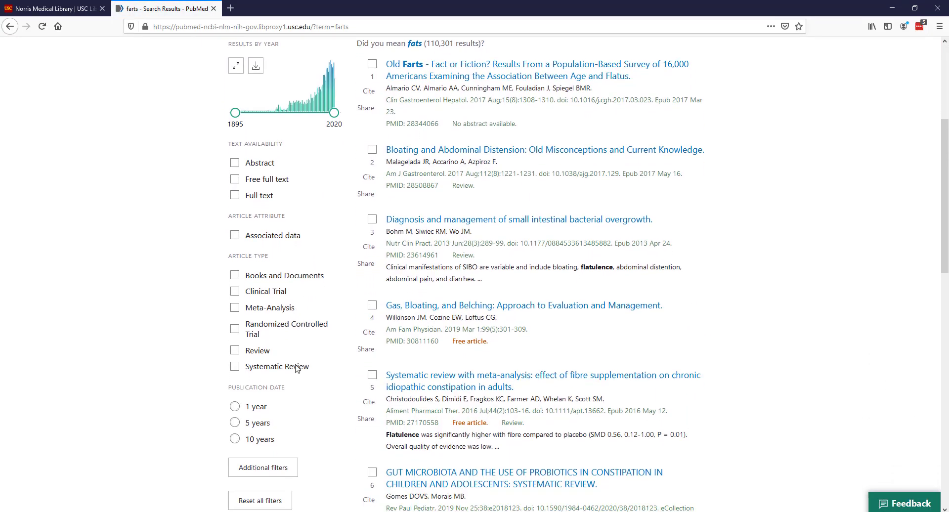
{"action": "scroll", "coordinate": [254, 315], "scroll_direction": "down", "scroll_amount": 1}
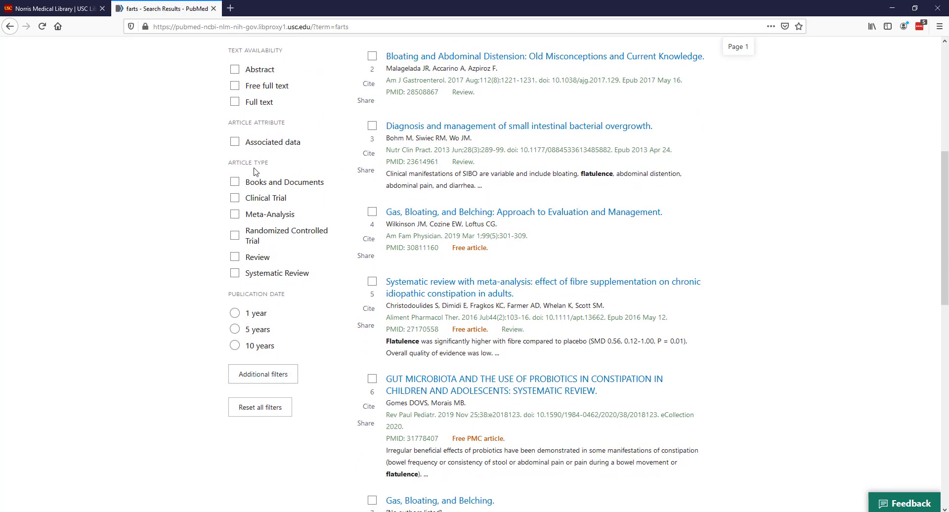
Open the additional filters and look through the whole list of article types.
{"action": "left_click", "coordinate": [271, 377]}
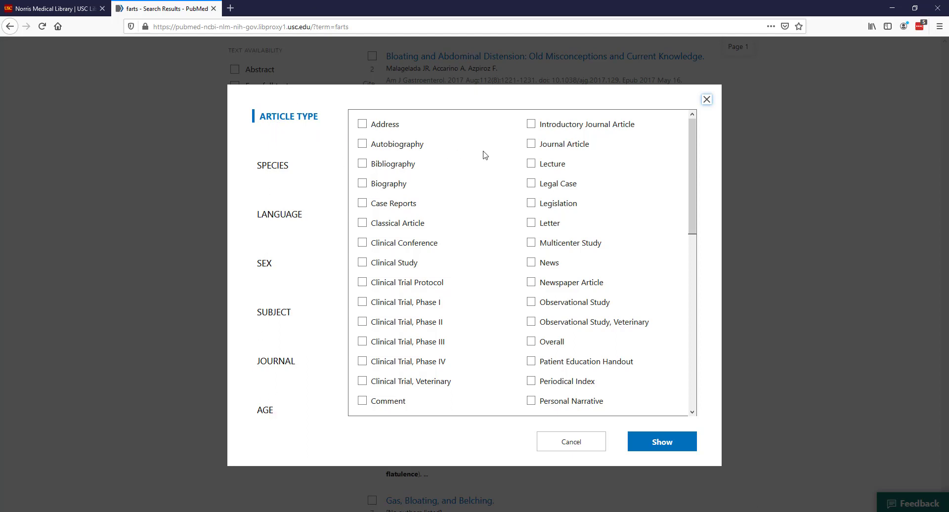
{"action": "scroll", "coordinate": [483, 155], "scroll_direction": "down", "scroll_amount": 4}
{"action": "scroll", "coordinate": [483, 154], "scroll_direction": "down", "scroll_amount": 3}
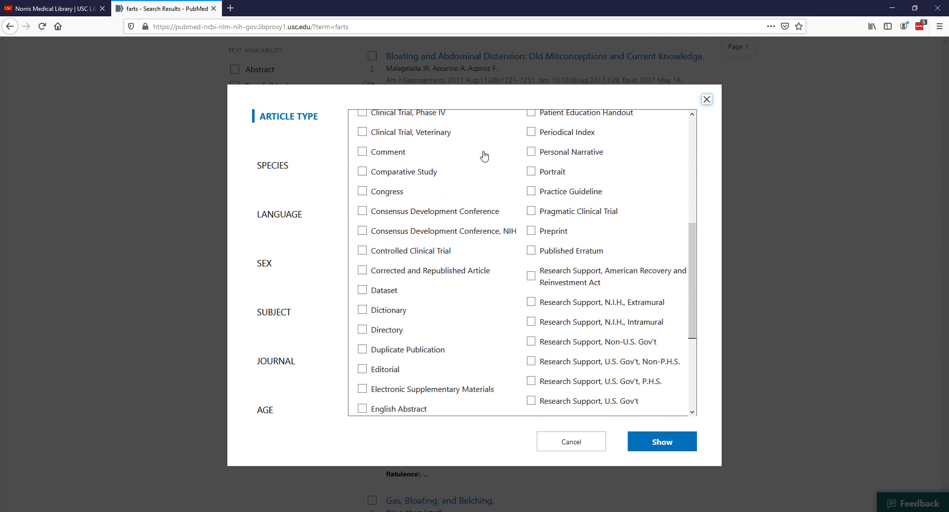
{"action": "scroll", "coordinate": [495, 248], "scroll_direction": "down", "scroll_amount": 2}
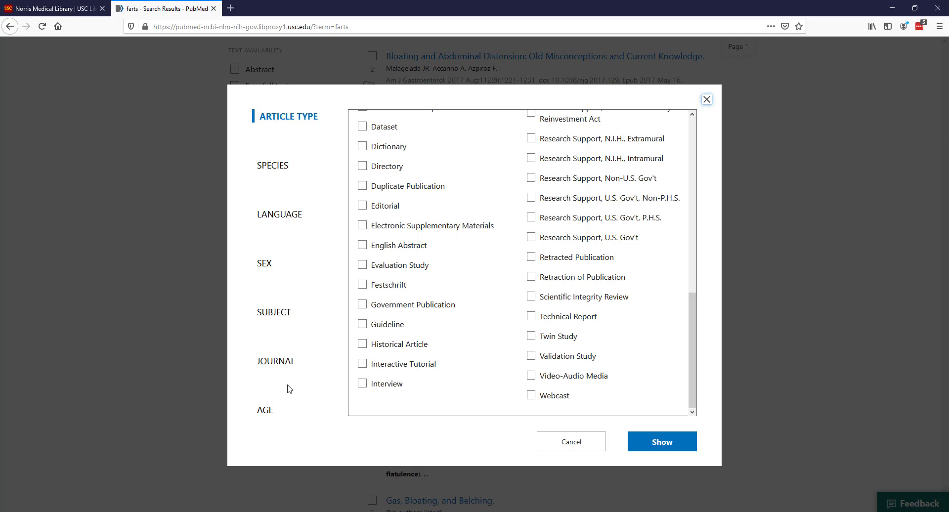
Show age filters for Child: birth-18, Newborn, Adult: 19-44, Middle Aged + Aged: 45+, Middle Aged: 45-64, Aged: 65+ and 80 and over.
{"action": "left_click", "coordinate": [267, 411]}
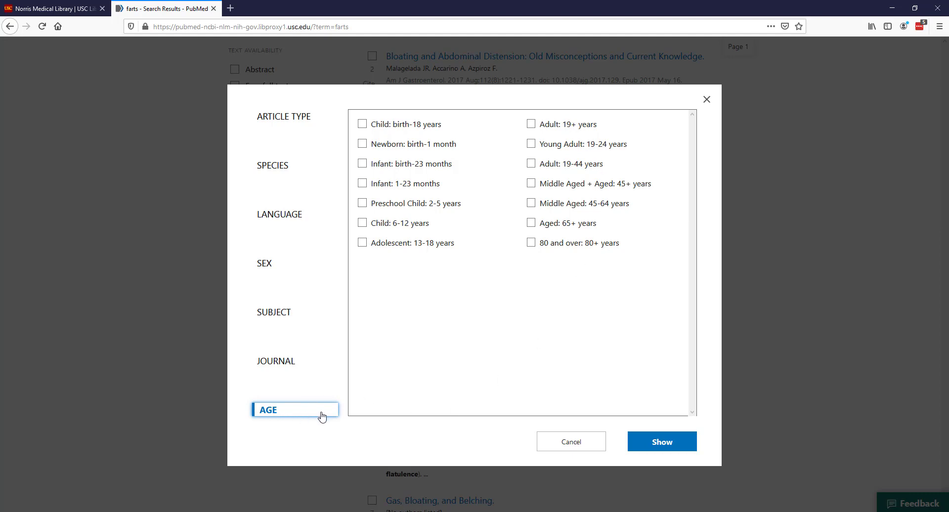
{"action": "left_click", "coordinate": [363, 124]}
{"action": "left_click", "coordinate": [363, 145]}
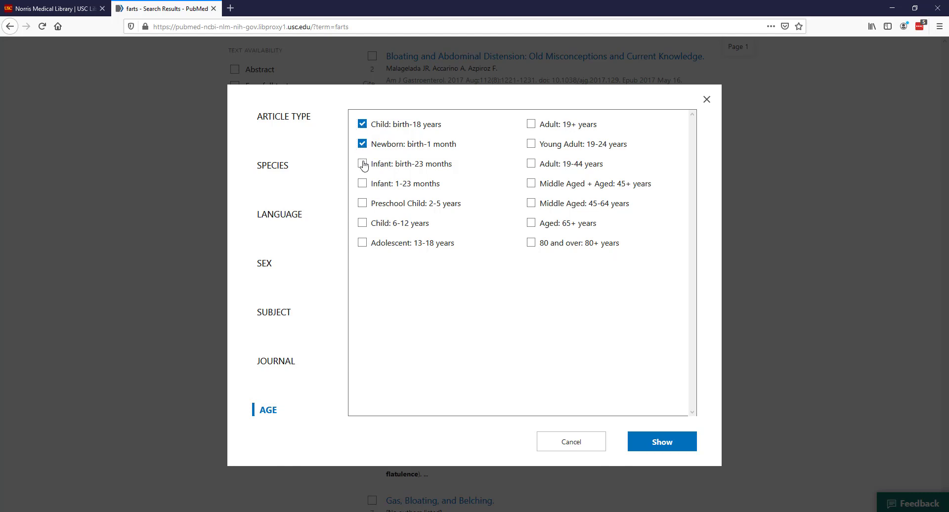
{"action": "left_click", "coordinate": [531, 165]}
{"action": "left_click", "coordinate": [531, 184]}
{"action": "left_click", "coordinate": [531, 204]}
{"action": "left_click", "coordinate": [531, 223]}
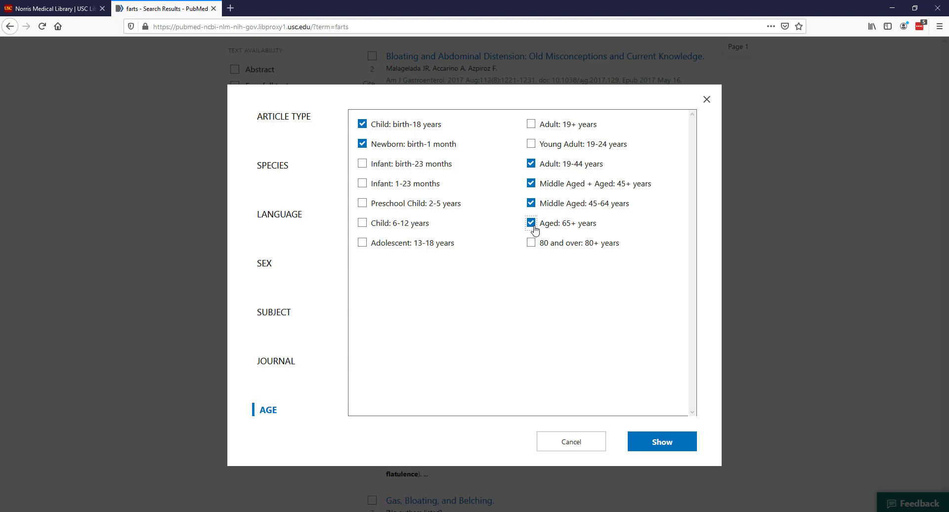
{"action": "left_click", "coordinate": [531, 243]}
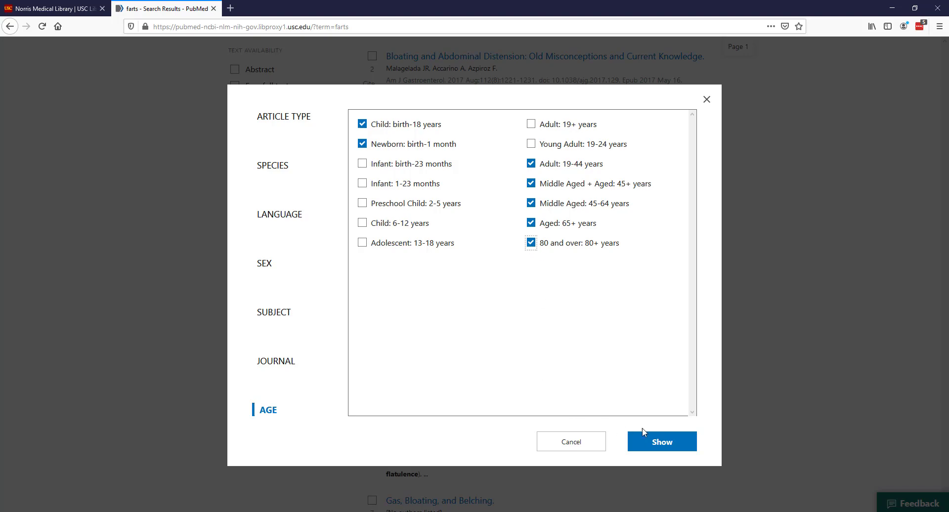
{"action": "left_click", "coordinate": [661, 447]}
{"action": "scroll", "coordinate": [309, 226], "scroll_direction": "down", "scroll_amount": 3}
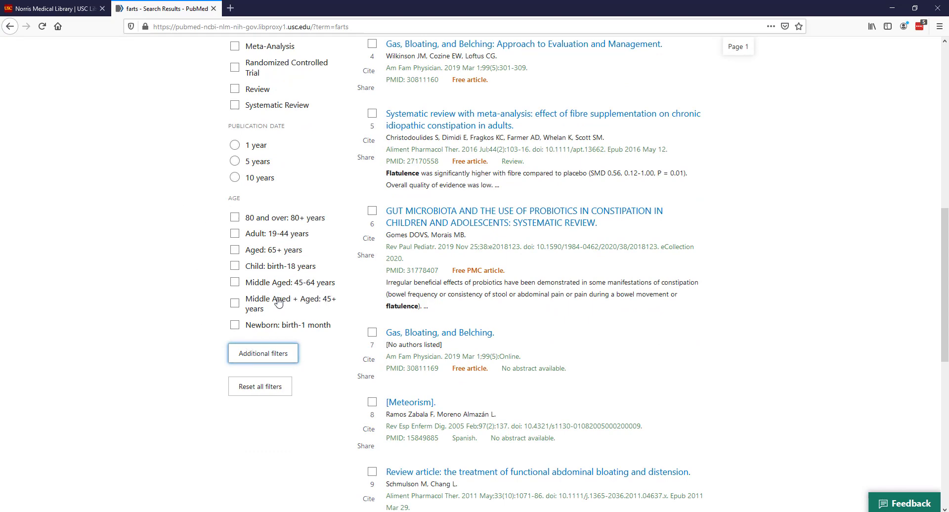
Change the display options so the search results are sorted by Publication date.
{"action": "scroll", "coordinate": [762, 358], "scroll_direction": "up", "scroll_amount": 3}
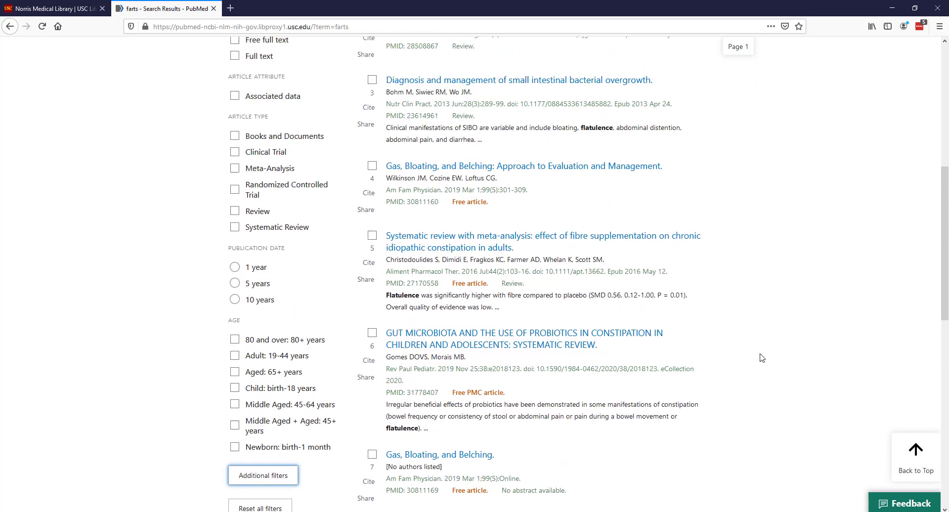
{"action": "scroll", "coordinate": [762, 358], "scroll_direction": "up", "scroll_amount": 5}
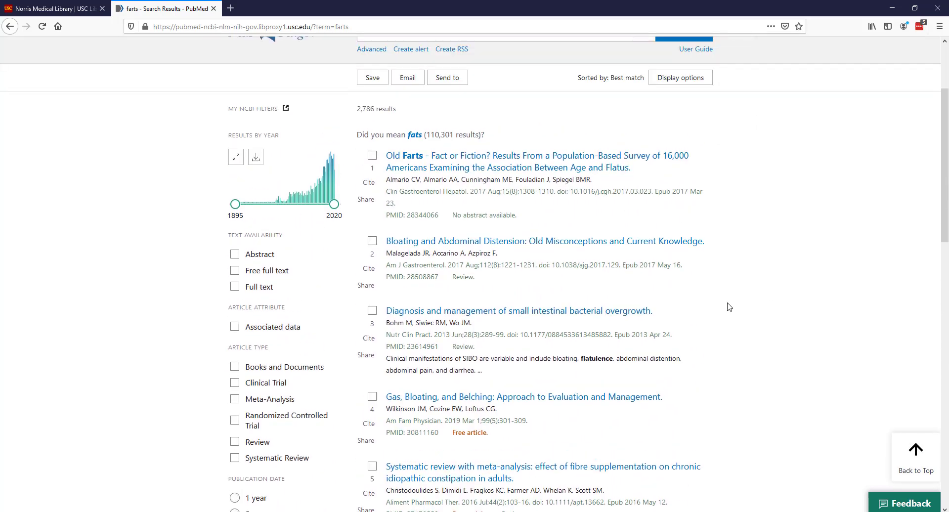
{"action": "scroll", "coordinate": [729, 307], "scroll_direction": "up", "scroll_amount": 3}
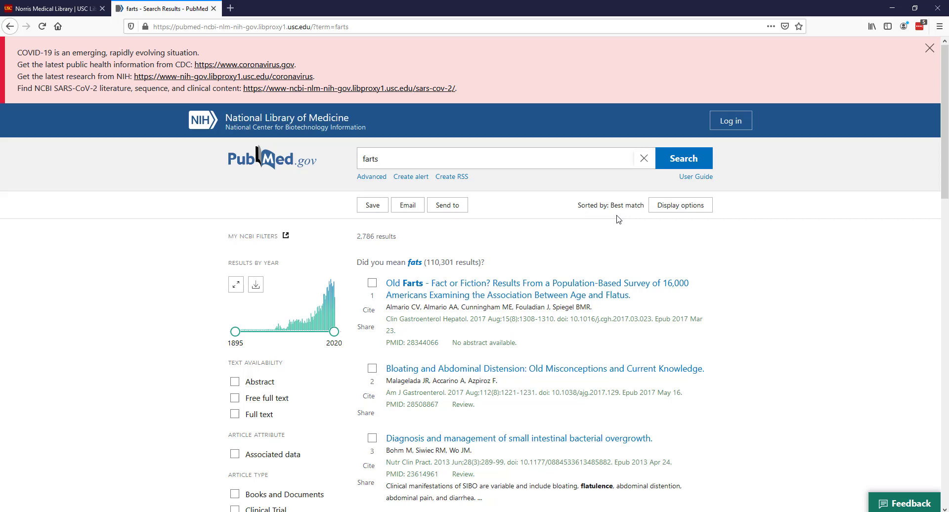
{"action": "left_click", "coordinate": [671, 207]}
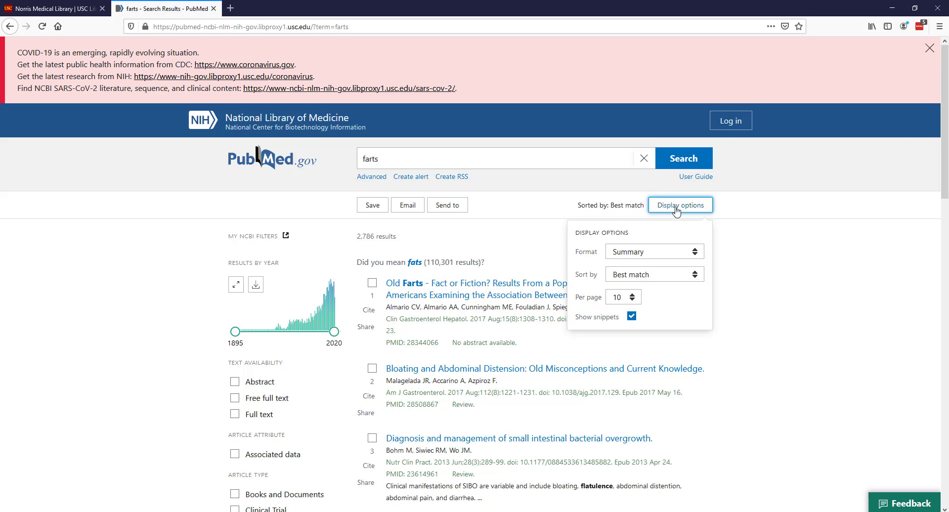
{"action": "left_click", "coordinate": [702, 276]}
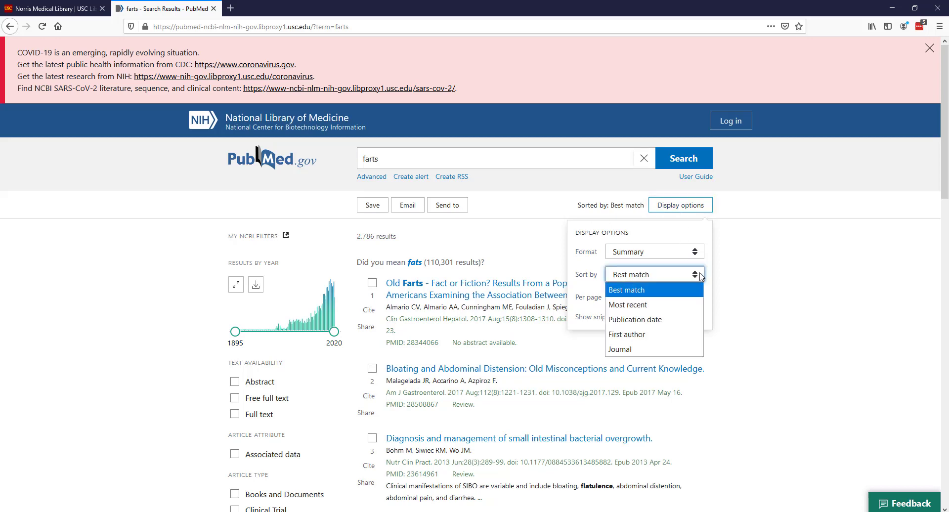
{"action": "left_click", "coordinate": [660, 319]}
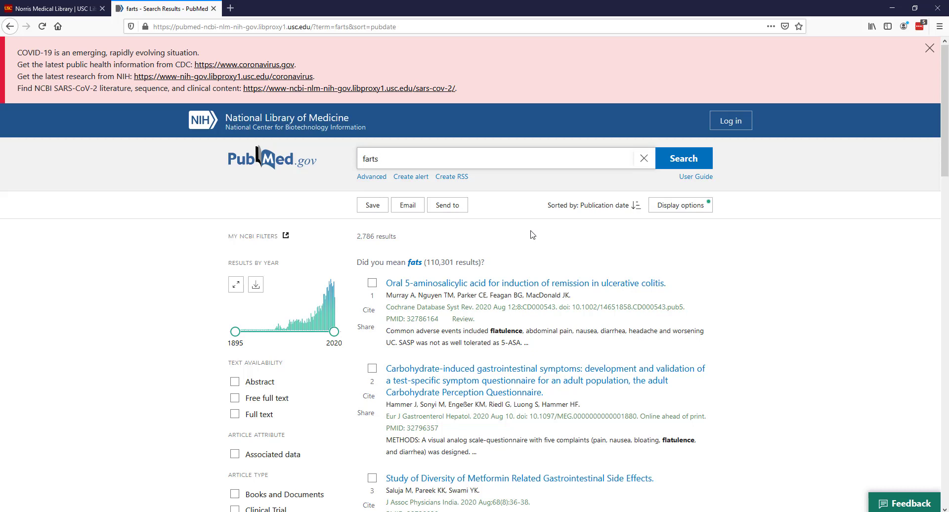
Open the advanced search builder and expand the details of search #1 in the history.
{"action": "left_click", "coordinate": [372, 178]}
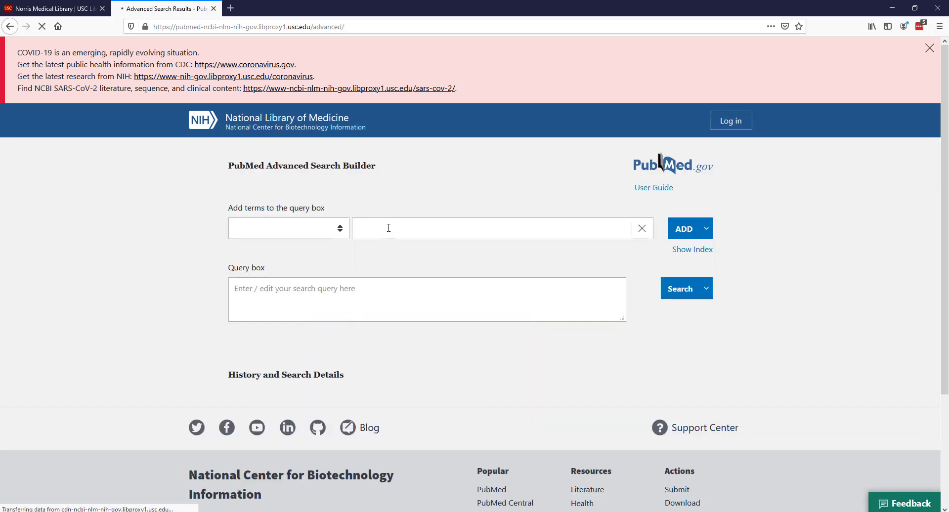
{"action": "scroll", "coordinate": [426, 291], "scroll_direction": "down", "scroll_amount": 3}
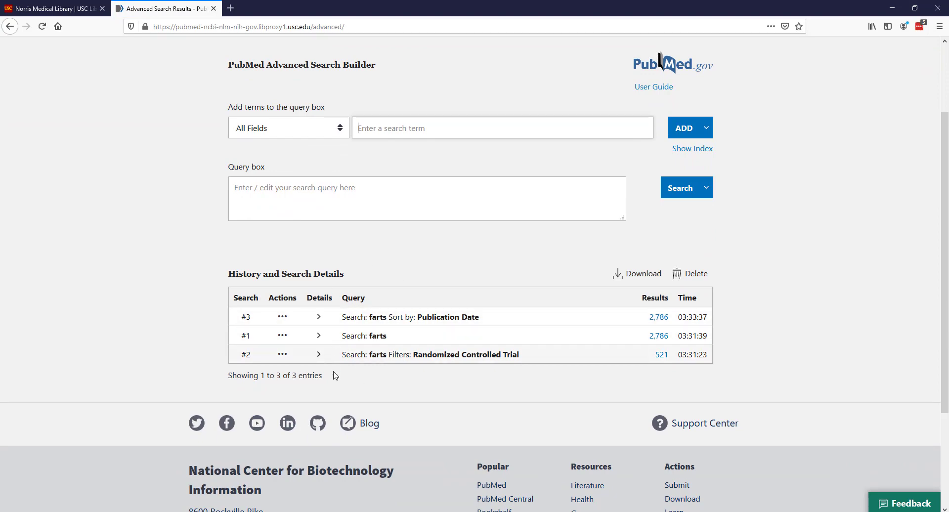
{"action": "left_click", "coordinate": [318, 336]}
{"action": "scroll", "coordinate": [314, 316], "scroll_direction": "down", "scroll_amount": 1}
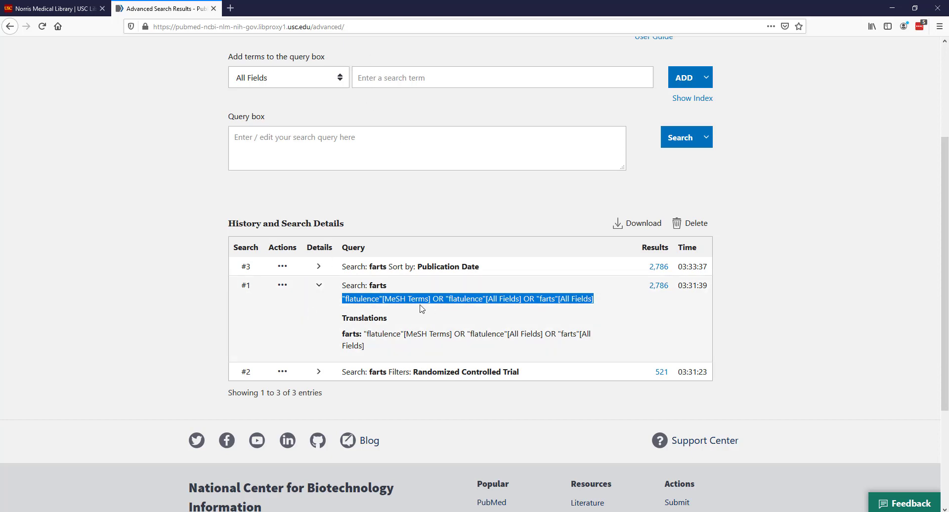
Build an All Fields query for the quoted term "farts" and add it to the search history.
{"action": "left_click", "coordinate": [373, 78]}
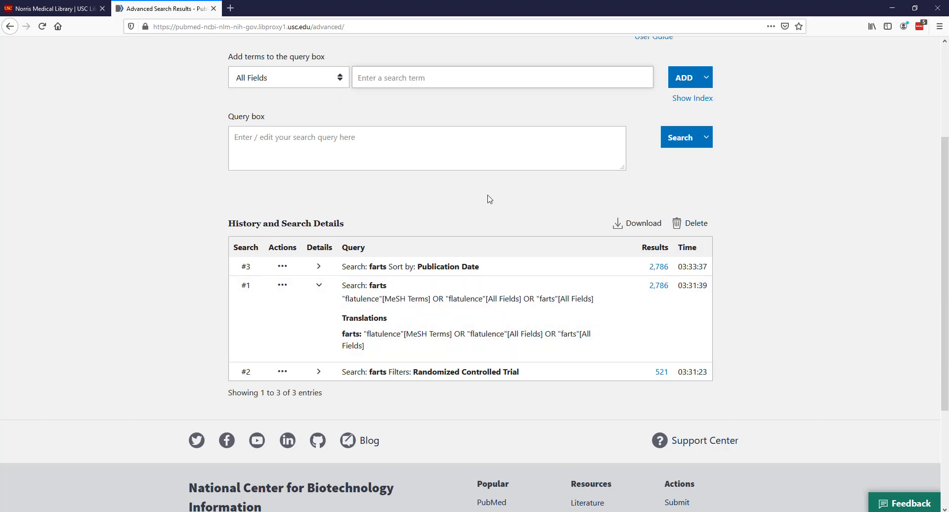
{"action": "type", "text": "\"farts"}
{"action": "key", "text": "Return"}
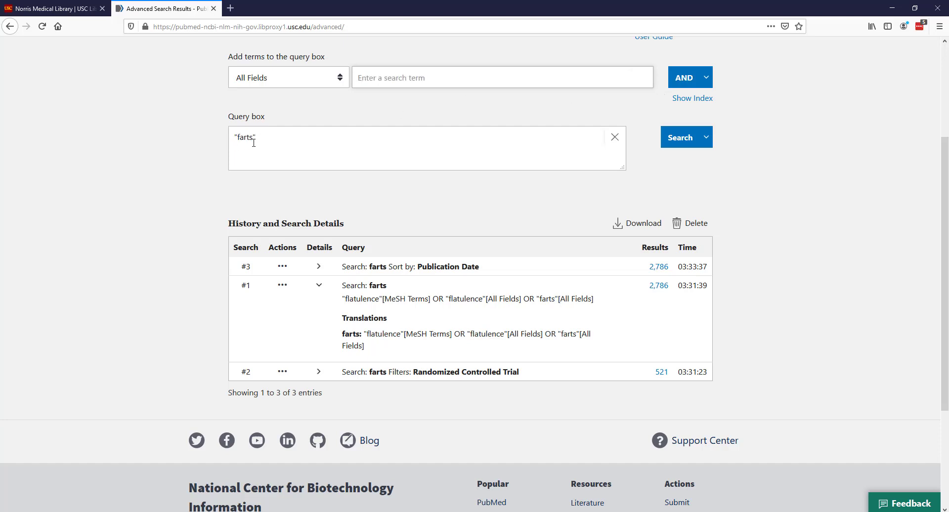
{"action": "left_click", "coordinate": [707, 138]}
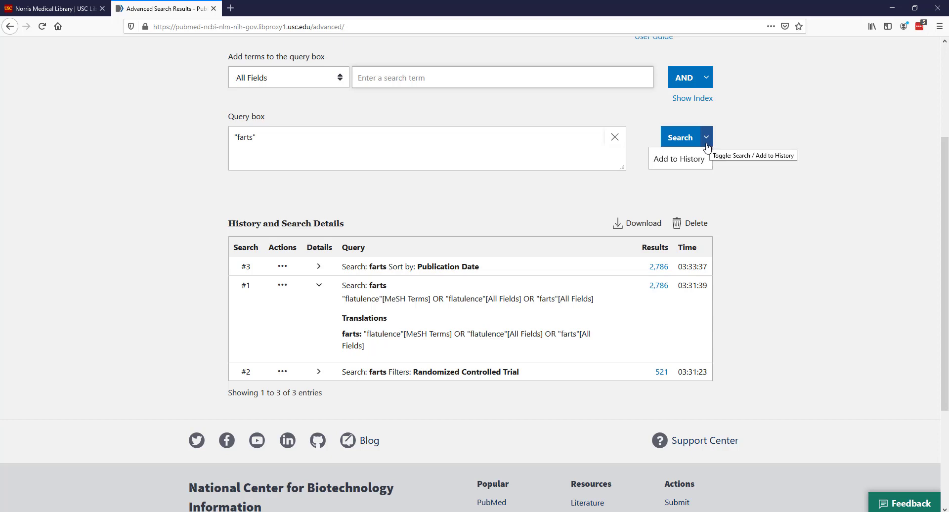
{"action": "left_click", "coordinate": [707, 138]}
{"action": "left_click", "coordinate": [707, 138]}
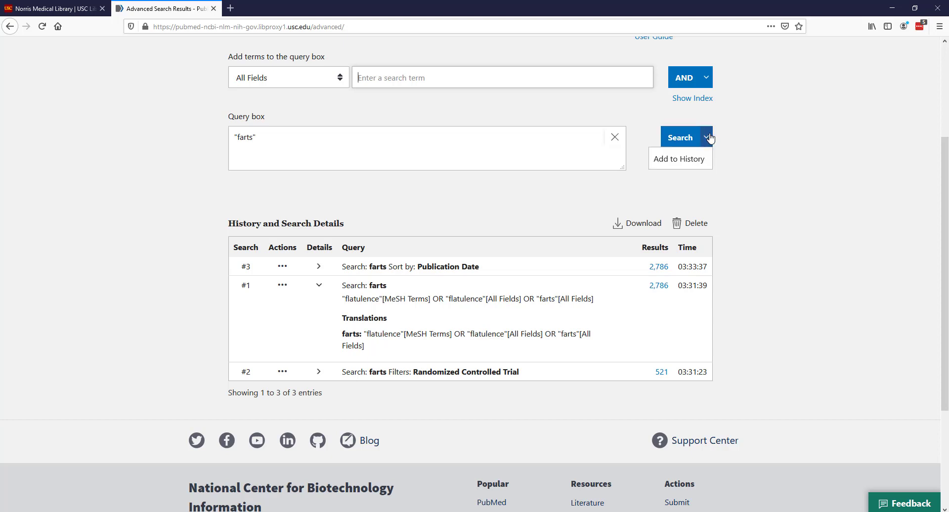
{"action": "left_click", "coordinate": [680, 159]}
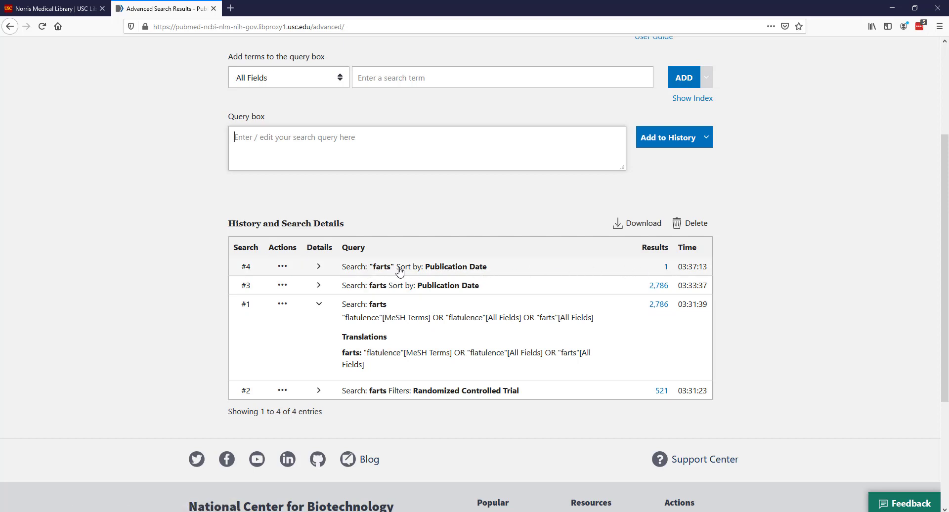
Open the results of search #4 from the history, and return to the advanced search builder's history.
{"action": "left_click", "coordinate": [666, 267]}
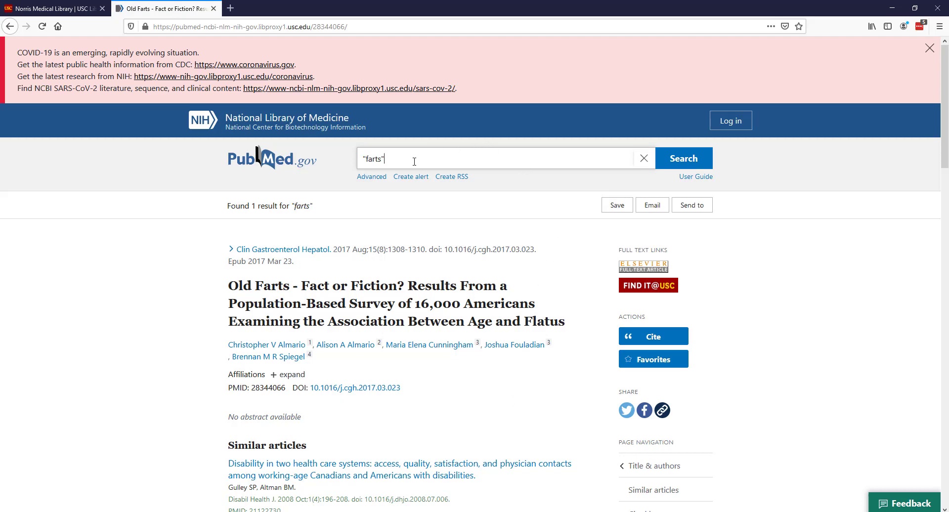
{"action": "left_click", "coordinate": [376, 177]}
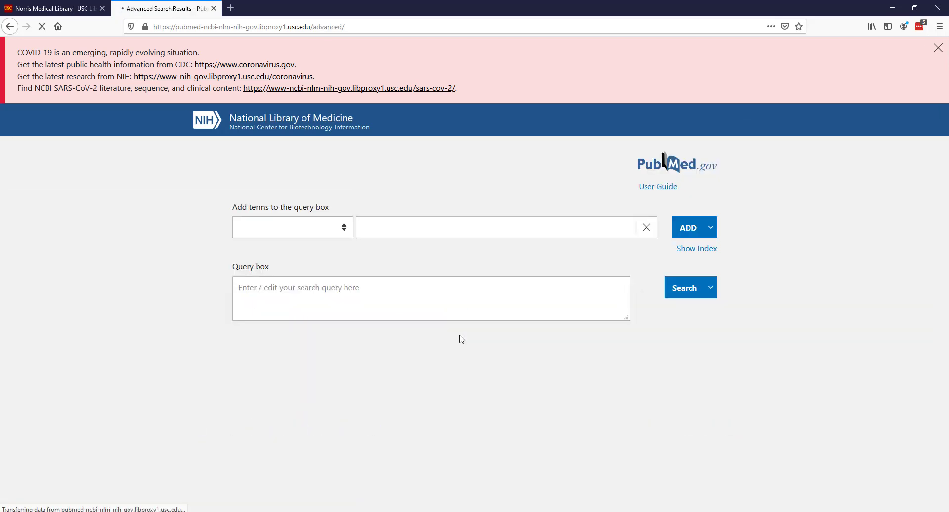
{"action": "scroll", "coordinate": [505, 339], "scroll_direction": "down", "scroll_amount": 4}
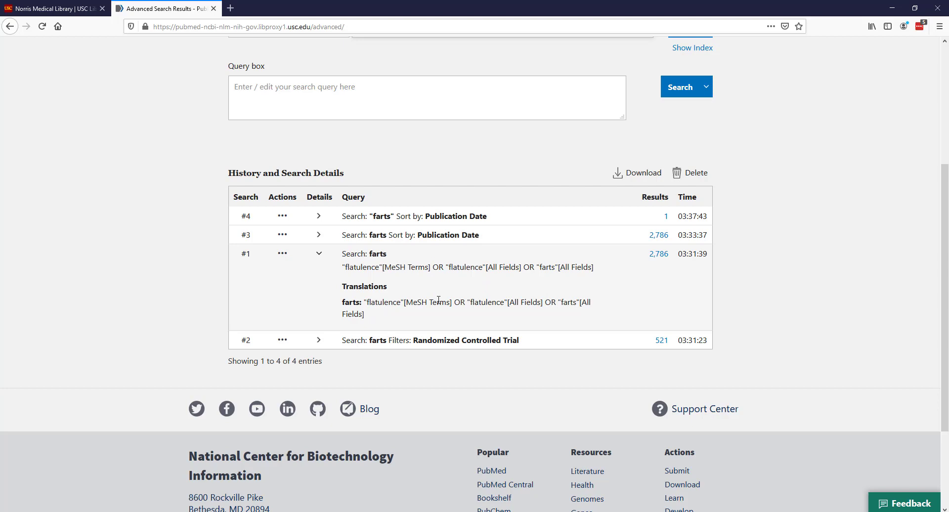
Build an All Fields query for farts burps without an operator and add it to the search history.
{"action": "scroll", "coordinate": [438, 300], "scroll_direction": "up", "scroll_amount": 2}
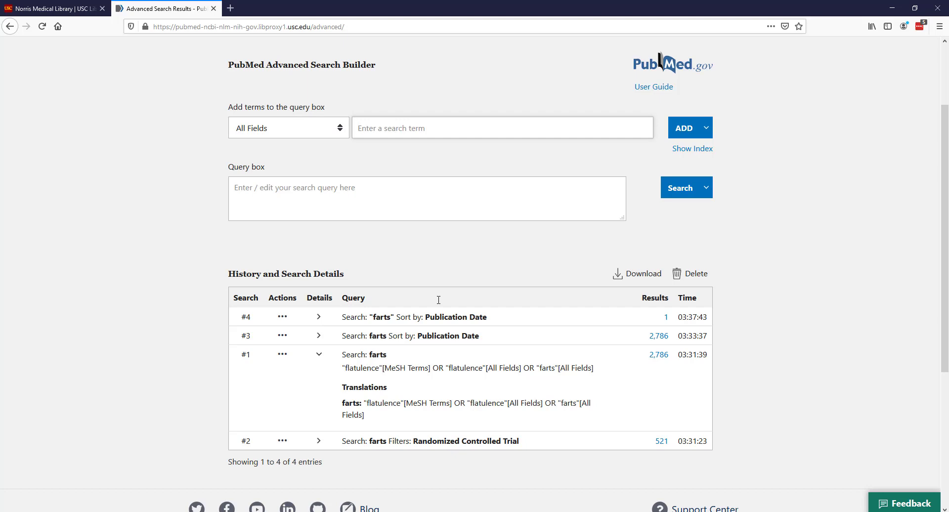
{"action": "type", "text": "farts burps"}
{"action": "left_click", "coordinate": [707, 130]}
{"action": "left_click", "coordinate": [780, 261]}
{"action": "left_click", "coordinate": [679, 128]}
{"action": "left_click", "coordinate": [707, 190]}
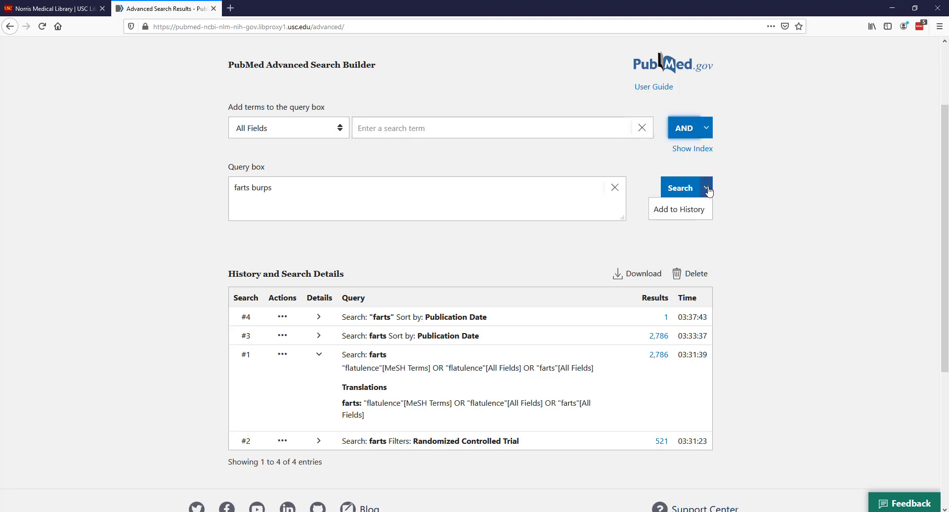
{"action": "left_click", "coordinate": [706, 192]}
{"action": "left_click", "coordinate": [705, 195]}
{"action": "left_click", "coordinate": [704, 196]}
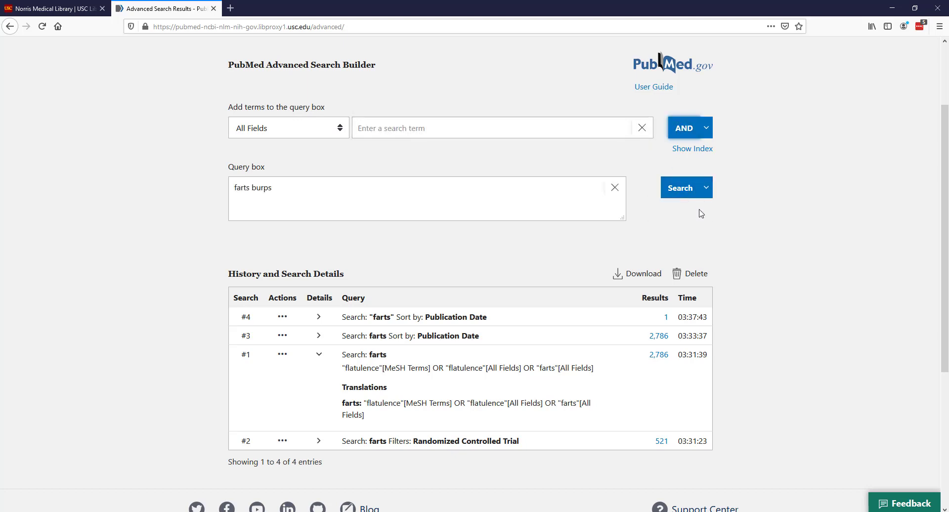
{"action": "left_click", "coordinate": [706, 194]}
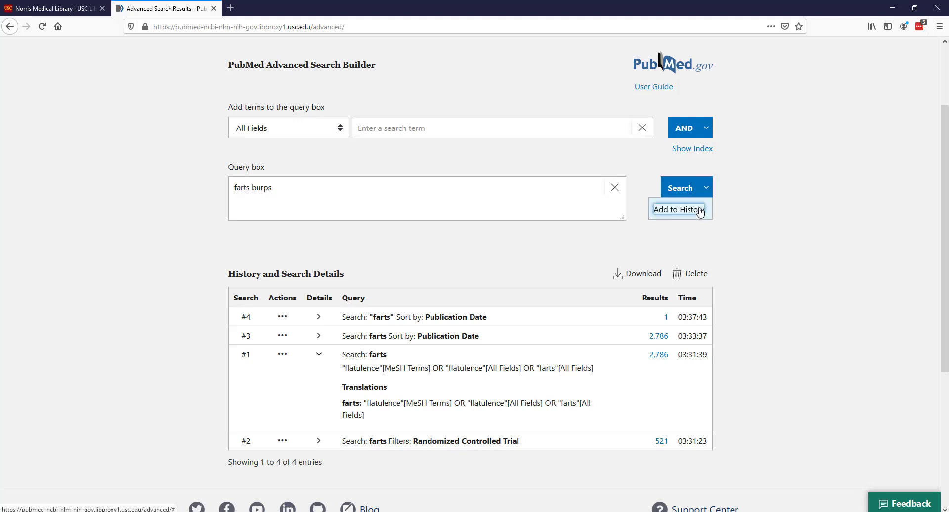
{"action": "left_click", "coordinate": [681, 209]}
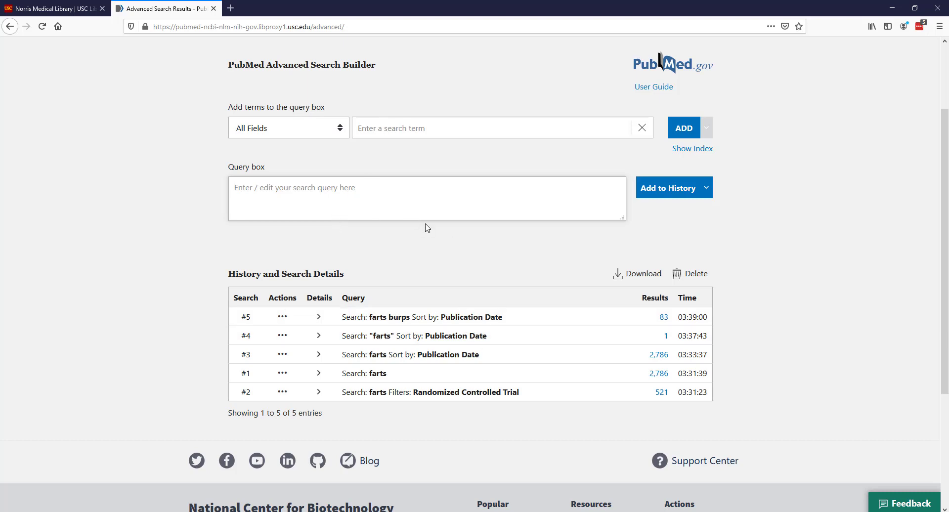
Enter the query farts AND burps and add it to the search history.
{"action": "type", "text": "farts"}
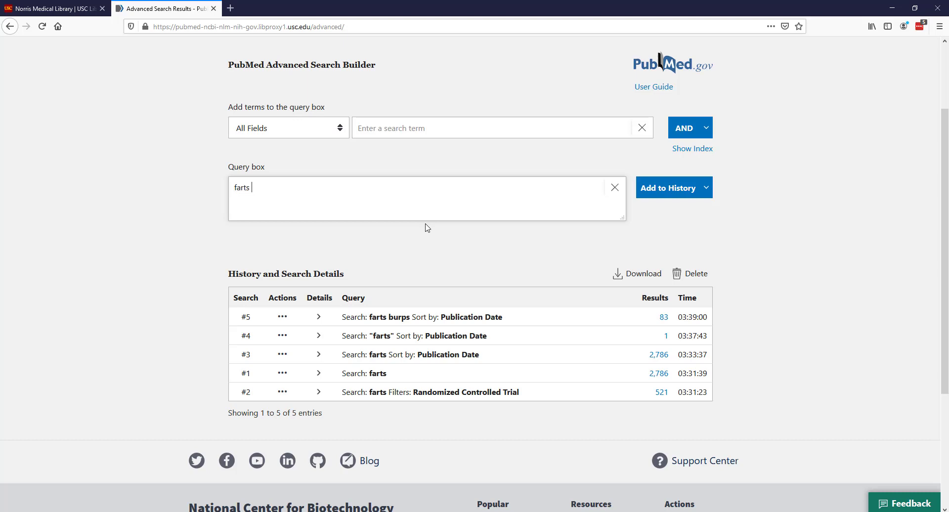
{"action": "type", "text": " AND burps"}
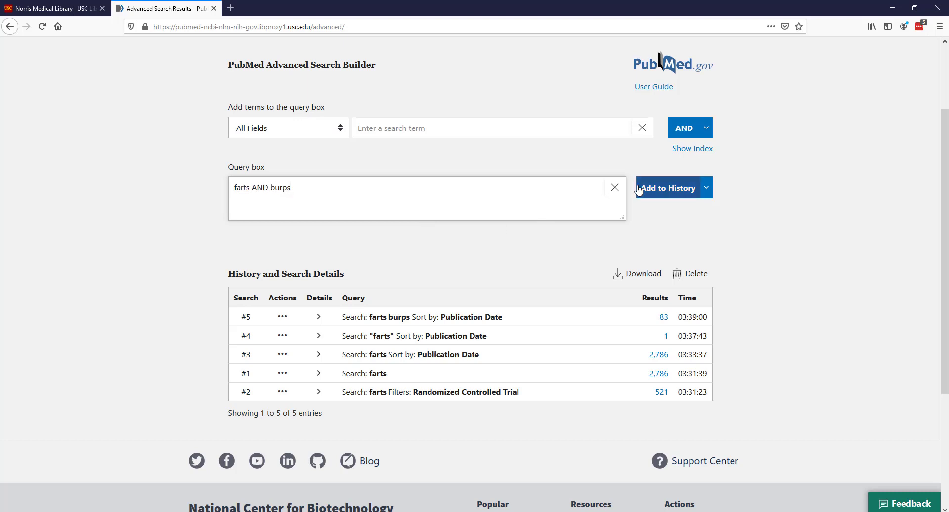
{"action": "left_click", "coordinate": [658, 188]}
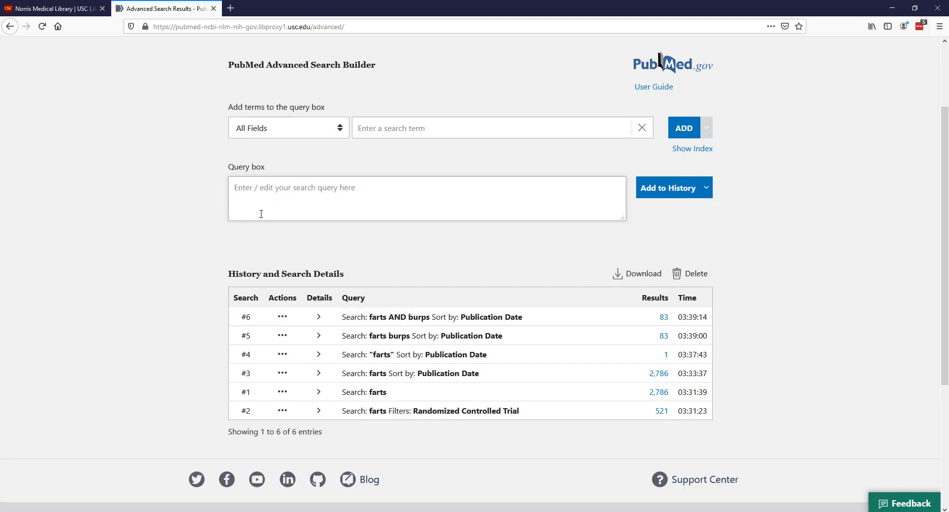
Enter the query farts OR burps and add it to the search history.
{"action": "type", "text": "farts"}
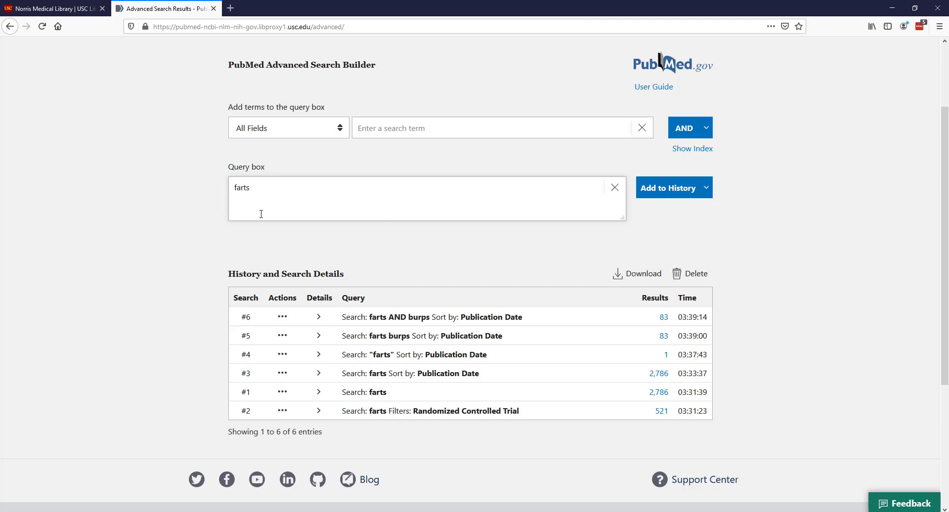
{"action": "type", "text": " OR burps"}
{"action": "left_click", "coordinate": [667, 194]}
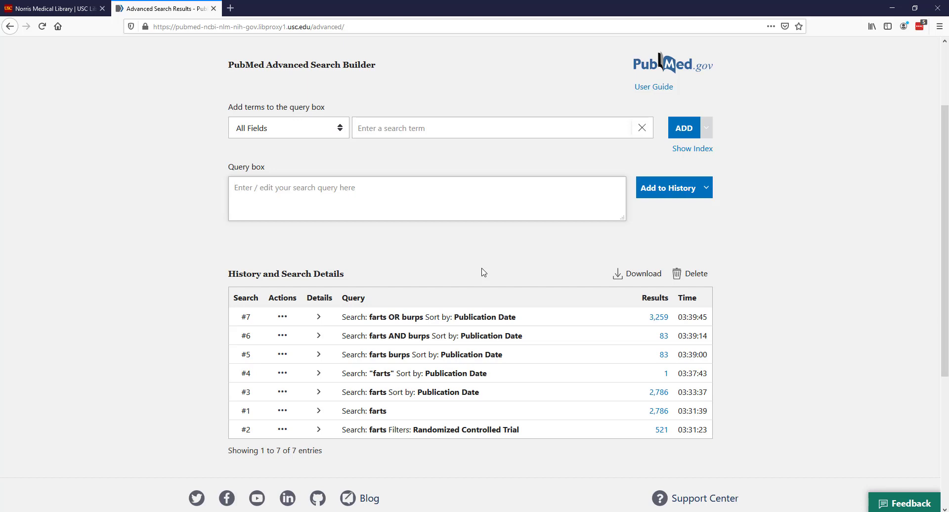
Enter the query farts NOT burps and add it to the search history.
{"action": "type", "text": "farts NOT"}
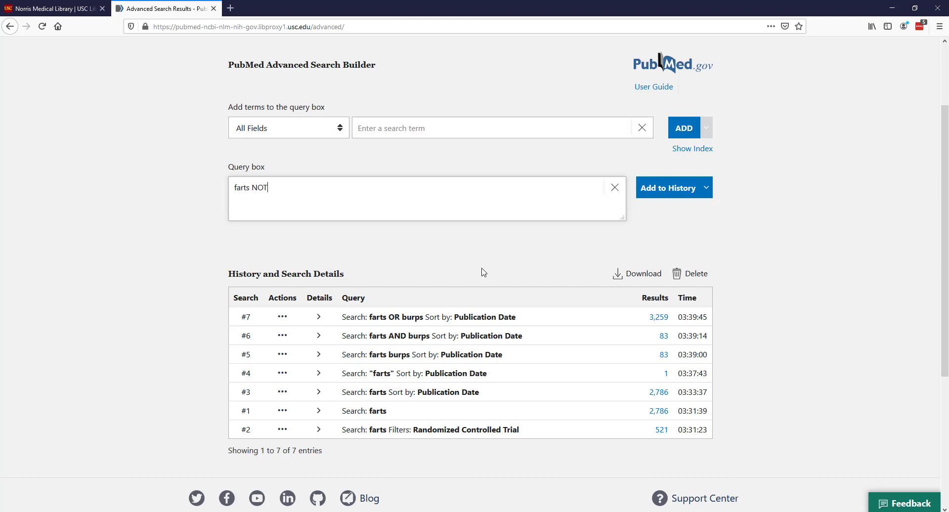
{"action": "type", "text": " burps"}
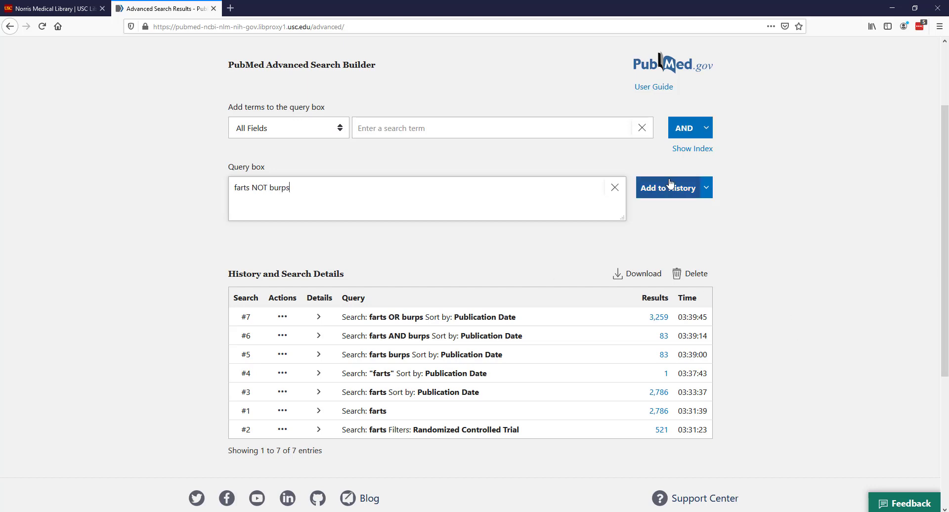
{"action": "left_click", "coordinate": [668, 198]}
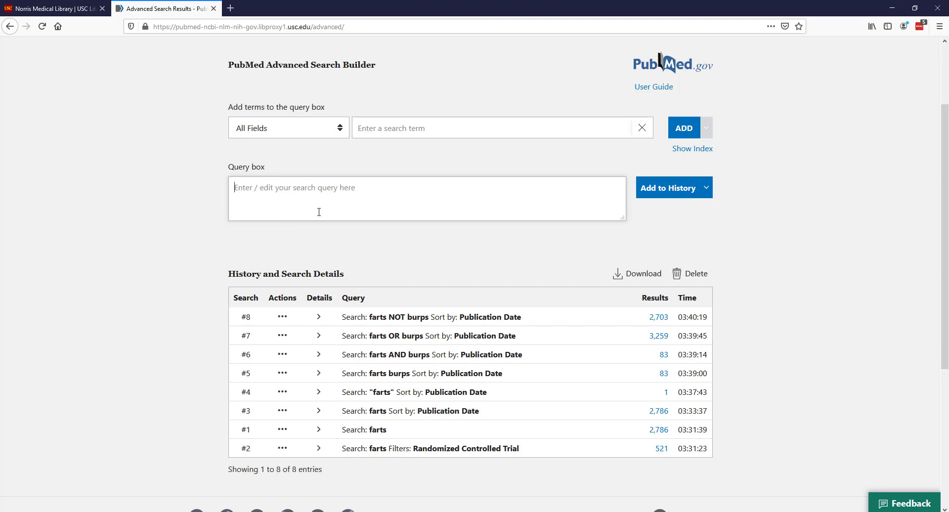
Enter the reversed query burps NOT farts and add it to the search history.
{"action": "type", "text": "burp"}
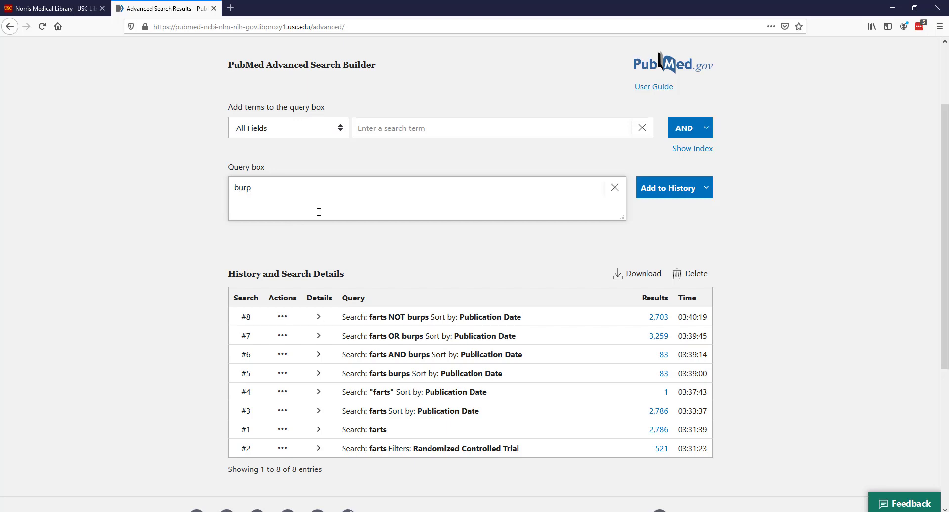
{"action": "type", "text": "s NOT fartd"}
{"action": "key", "text": "BackSpace"}
{"action": "type", "text": "s"}
{"action": "left_click", "coordinate": [663, 197]}
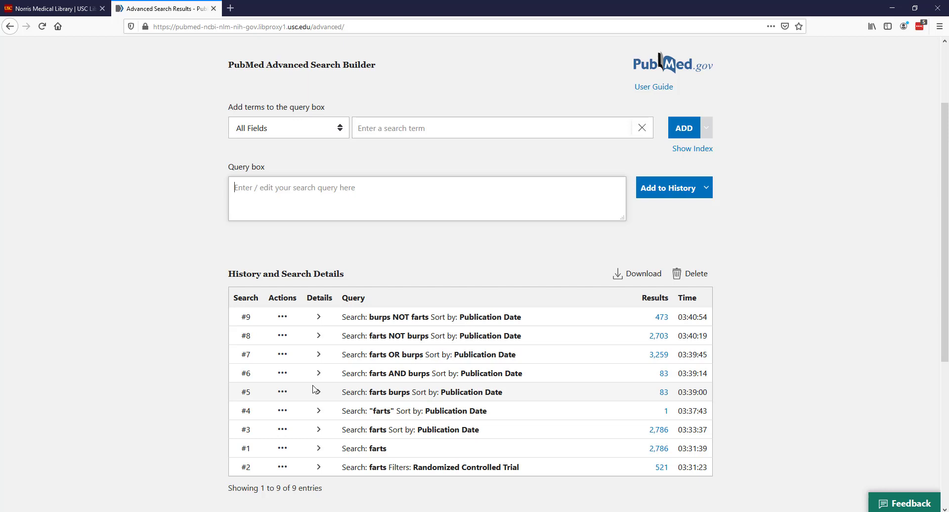
Expand the details of search #5 and examine the eructation MeSH term in its translated query.
{"action": "left_click", "coordinate": [319, 393]}
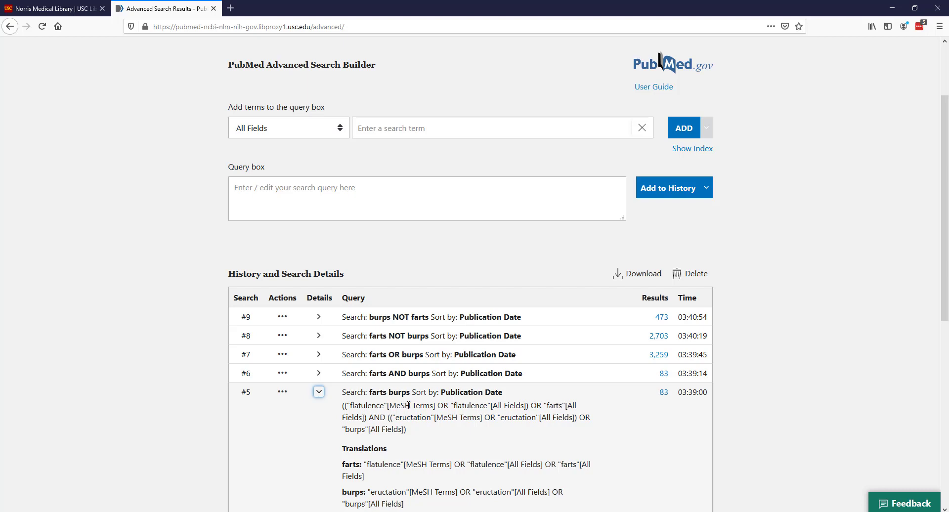
{"action": "left_click_drag", "start_coordinate": [396, 417], "coordinate": [483, 420]}
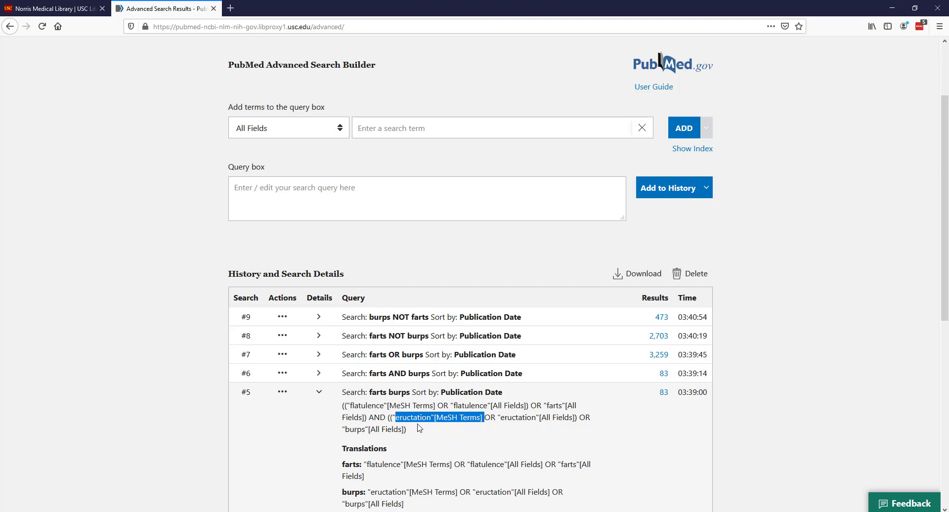
{"action": "left_click", "coordinate": [513, 447]}
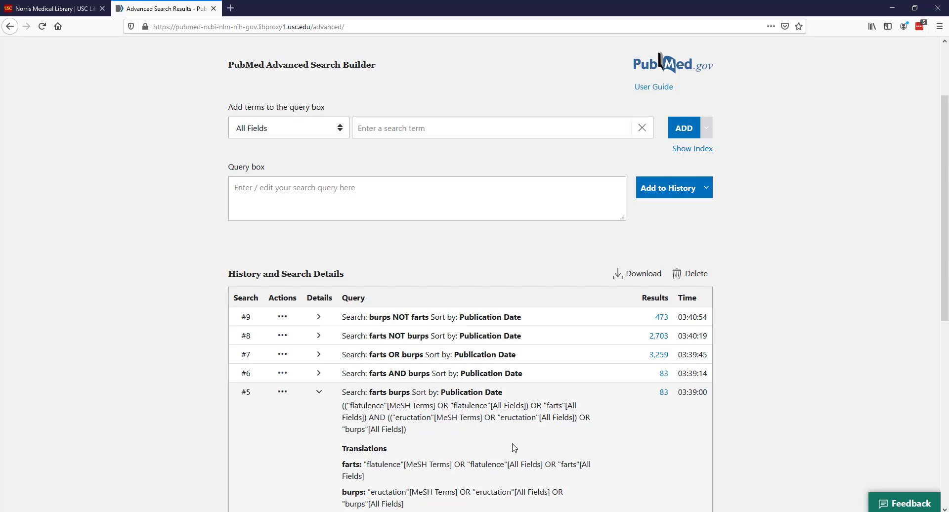